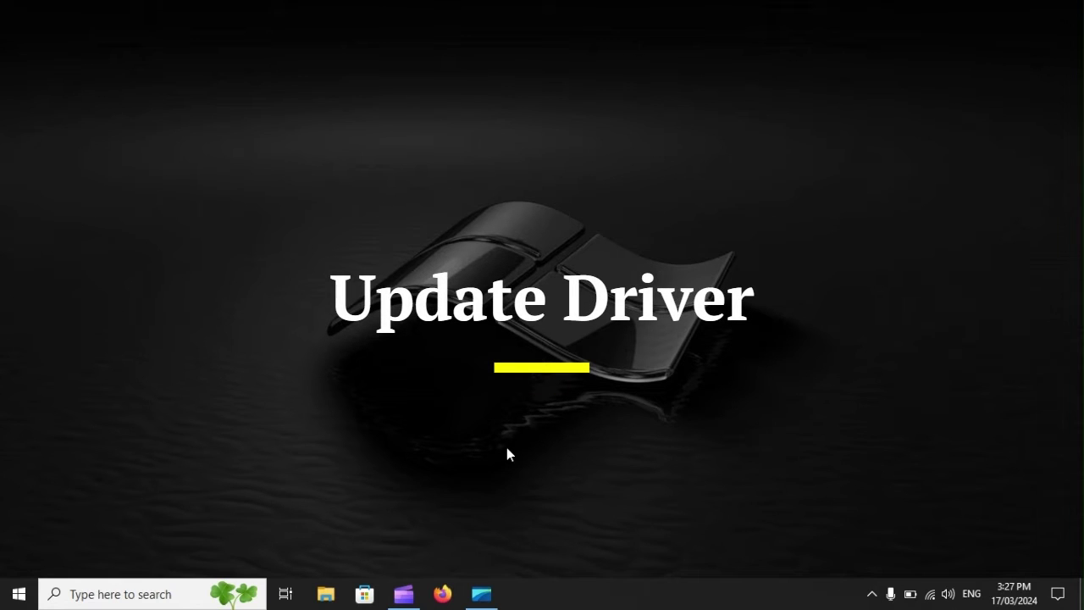
Launch Device Manager by searching Windows for devmgmt.msc
key("super")
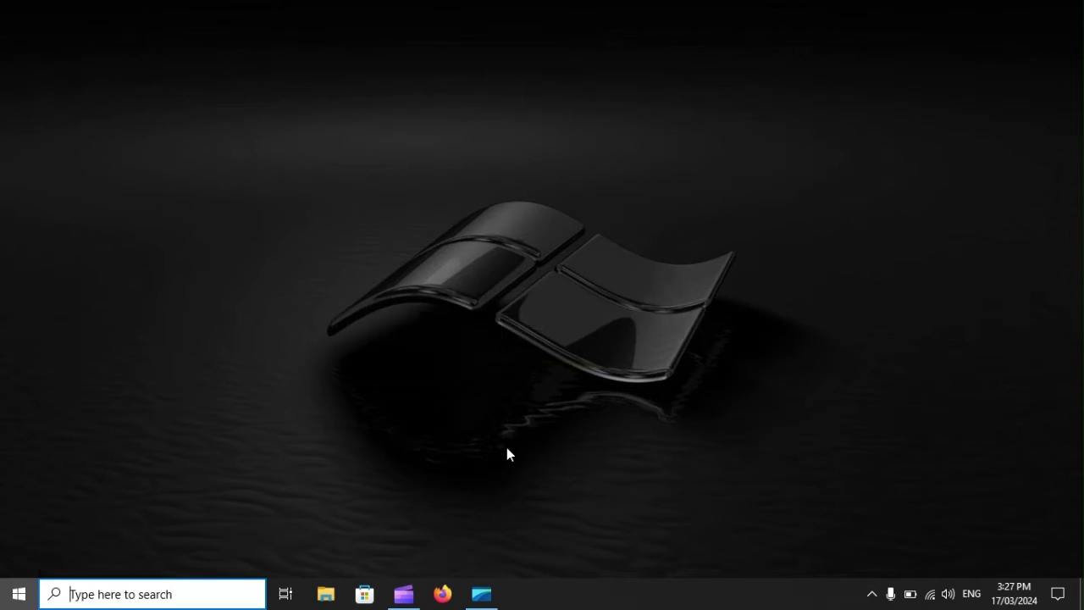
type("devmgmt.msc")
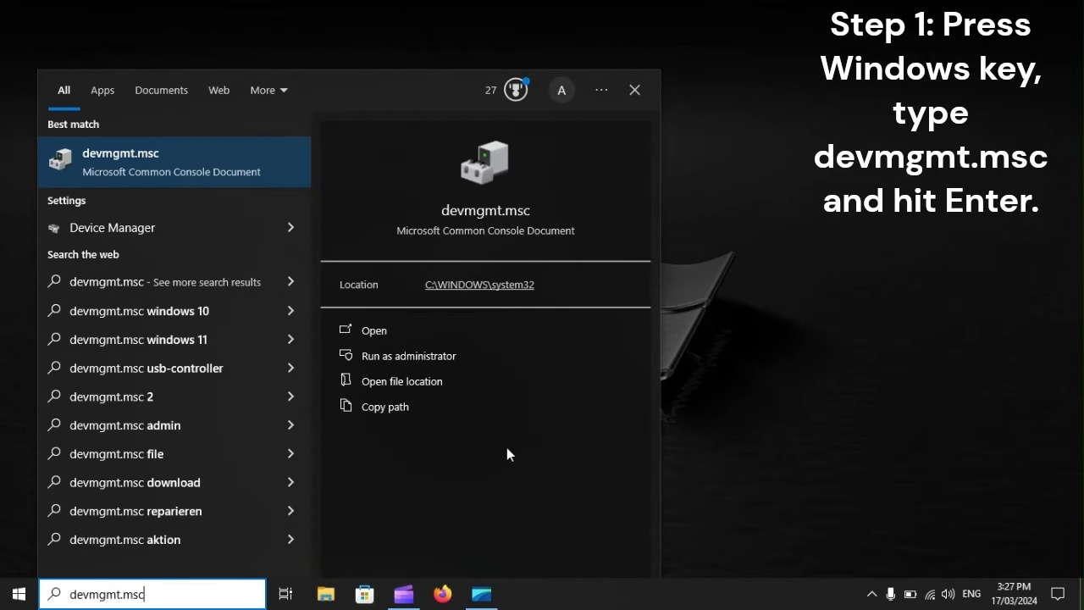
key("Return")
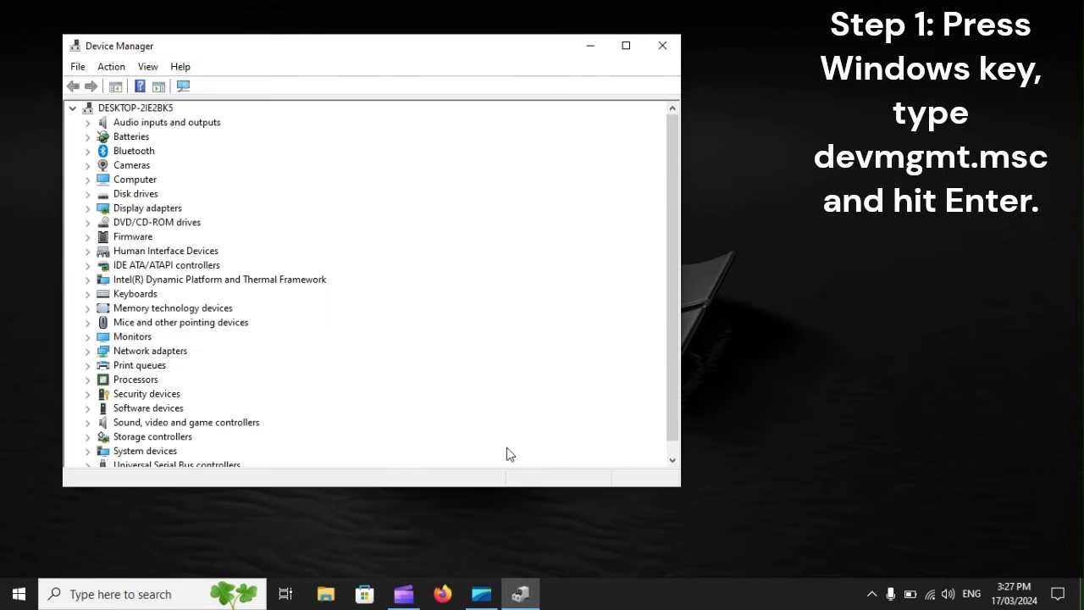
Start the Update driver wizard for Intel(R) HD Graphics 510, then bring up the Start menu's Power options
left_click(139, 211)
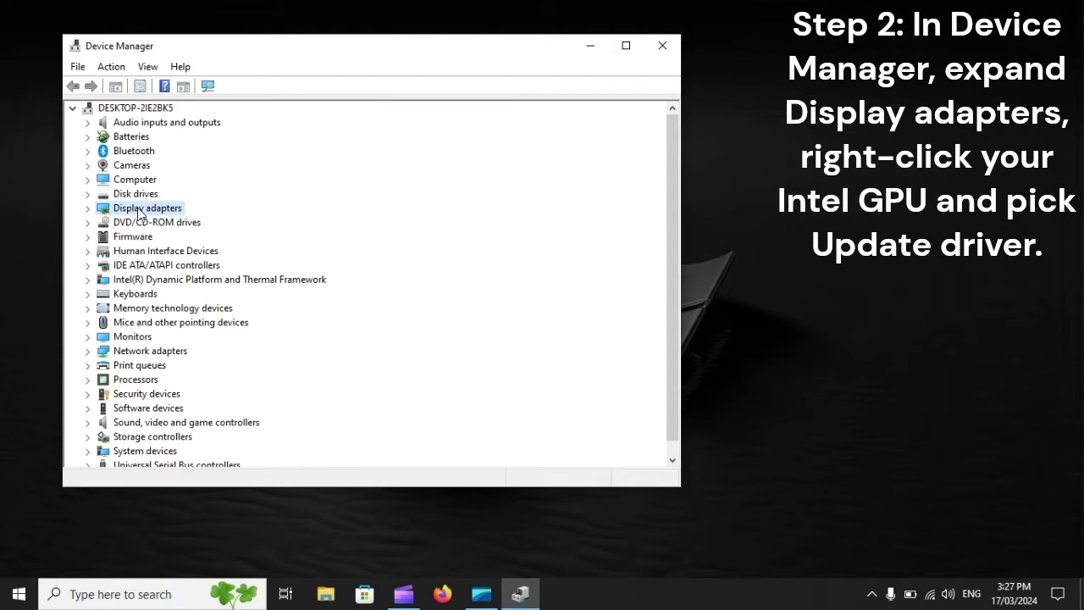
left_click(86, 210)
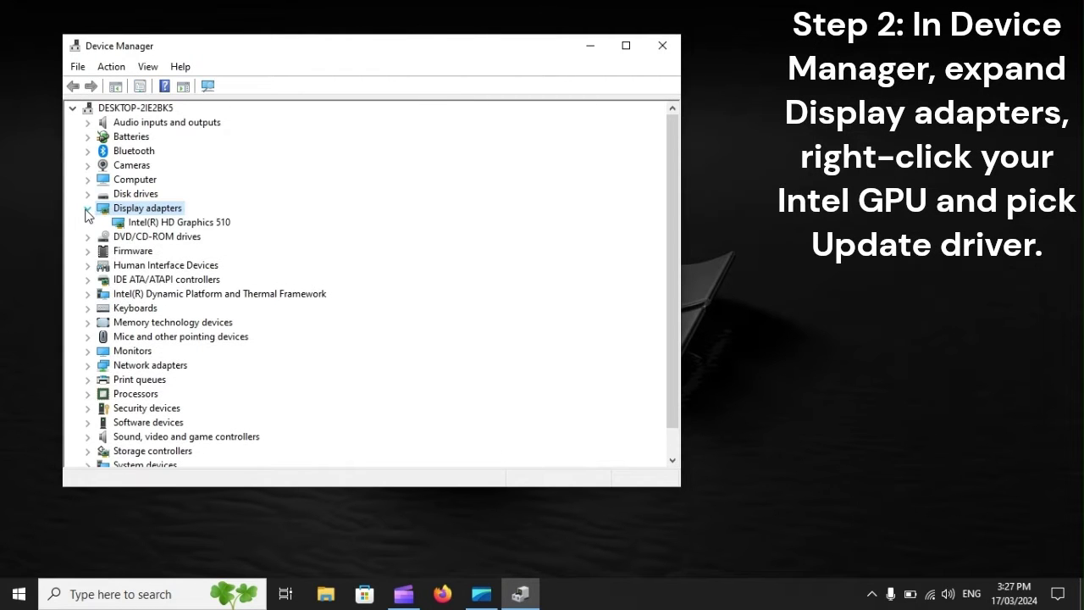
left_click(148, 223)
right_click(149, 225)
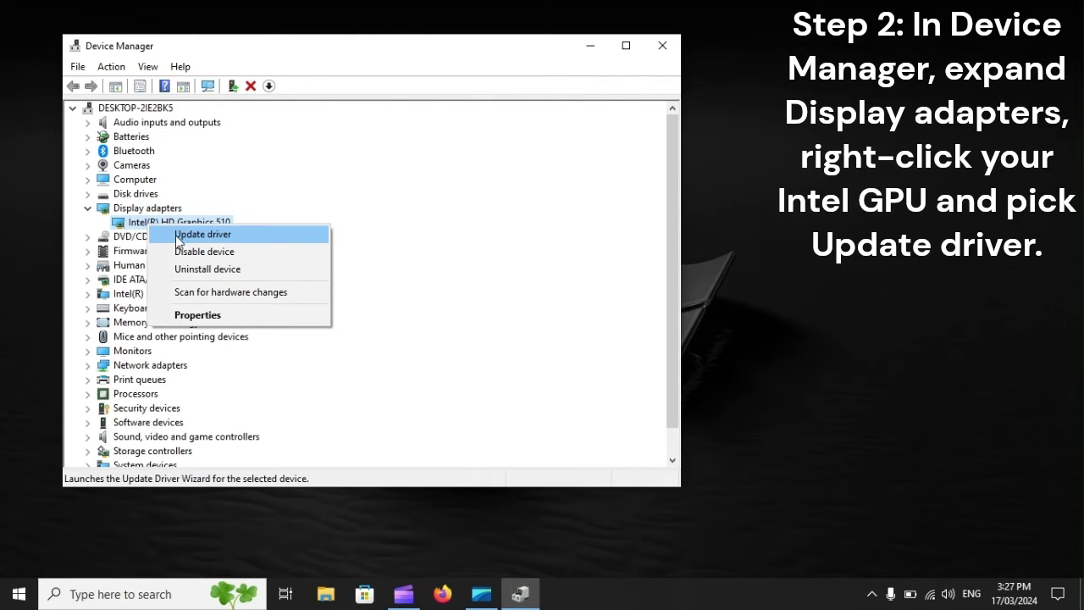
left_click(265, 238)
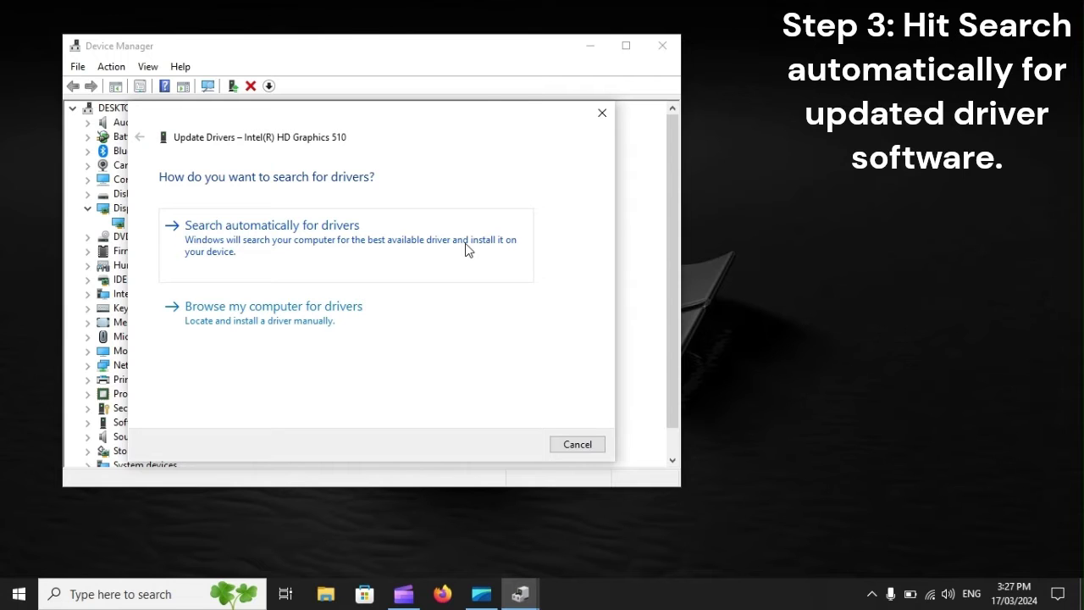
left_click(12, 596)
left_click(20, 559)
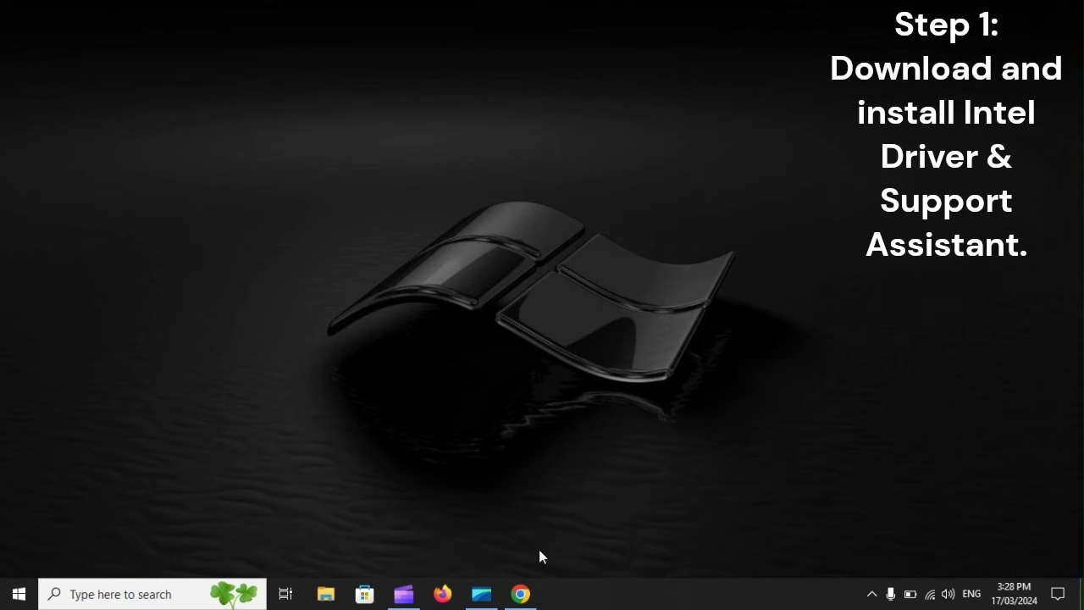
Open Intel's Driver & Support Assistant page in Chrome and have the tray's Intel DSA check for new drivers
left_click(531, 595)
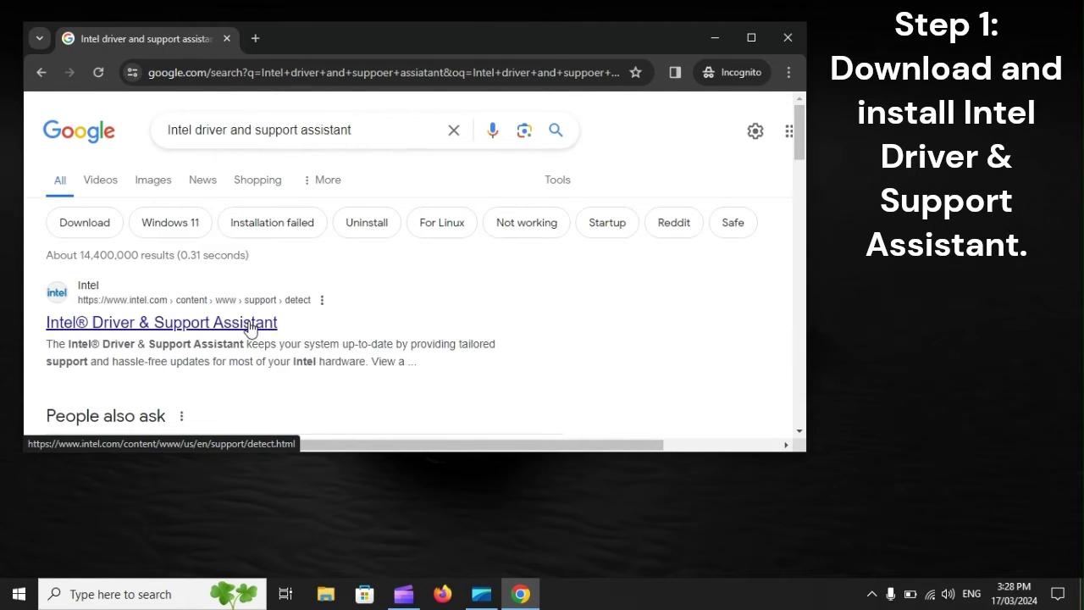
left_click(250, 325)
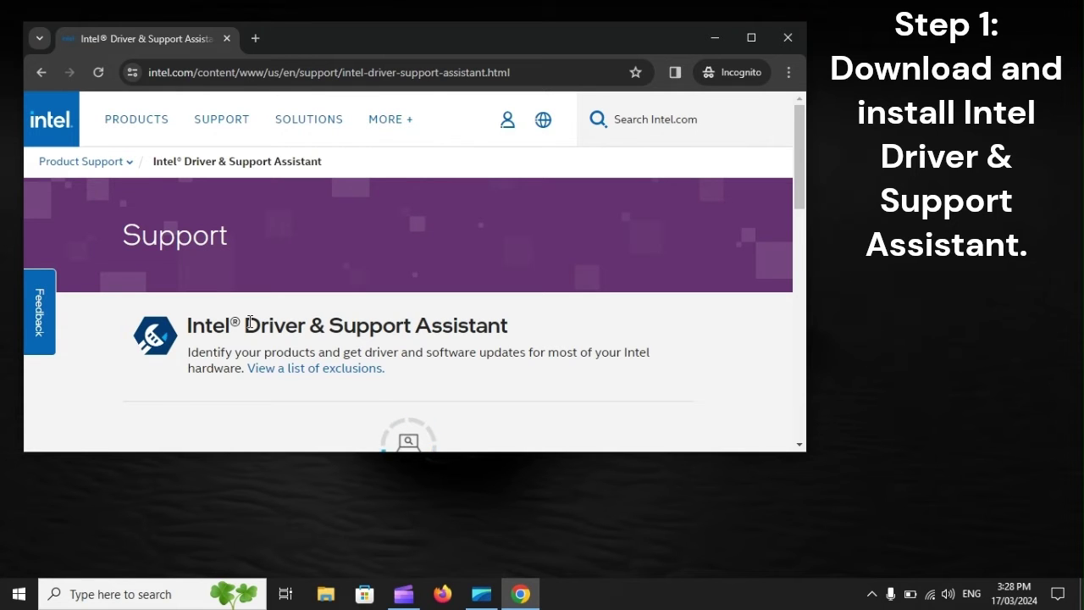
left_click(872, 594)
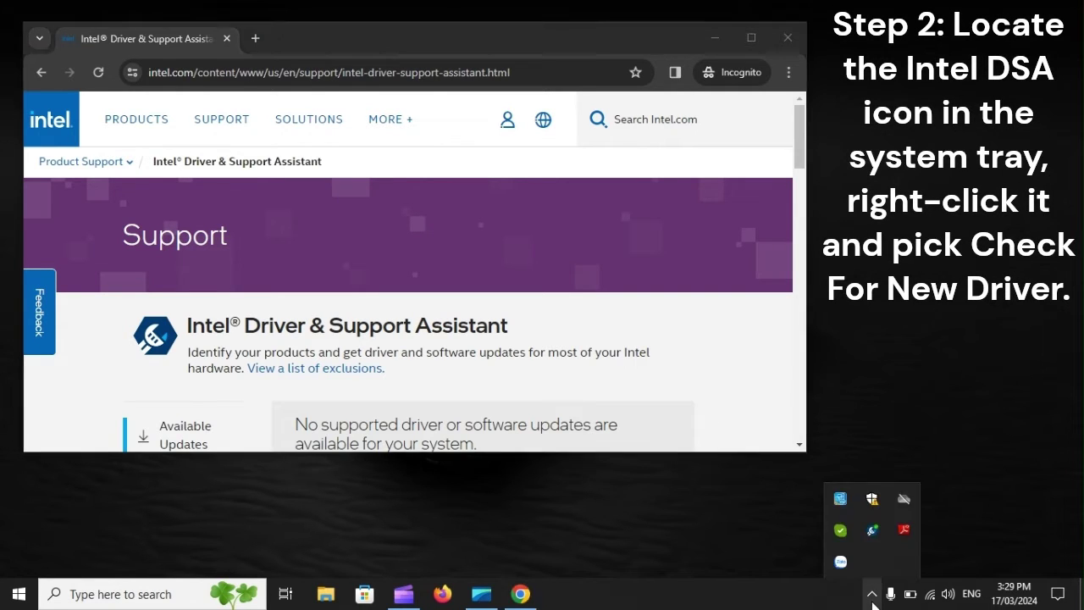
right_click(871, 532)
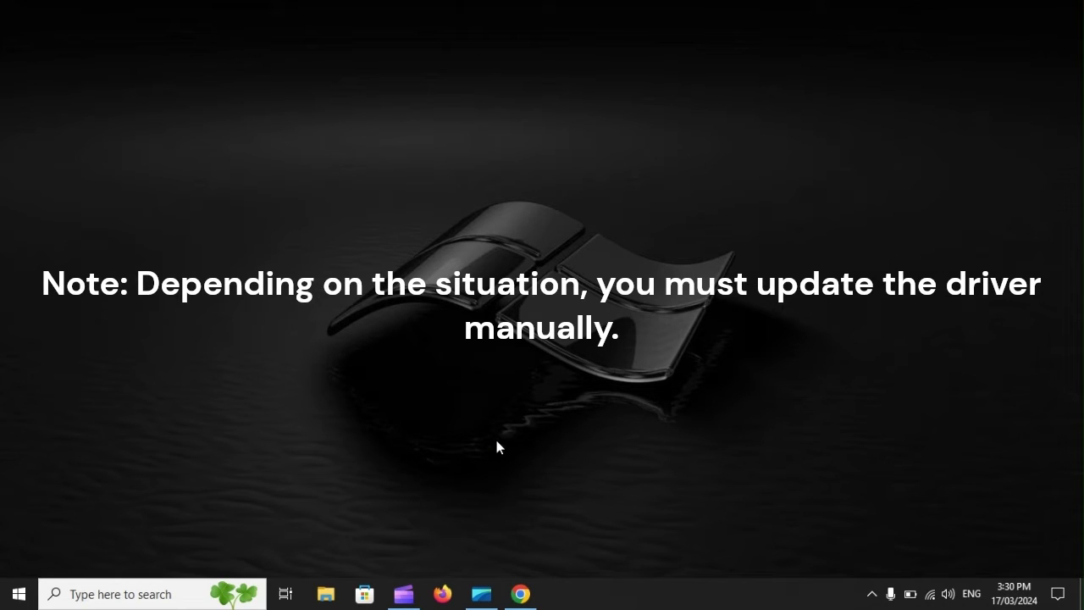
Search Intel.com for GPU driver in Chrome, then bring up the Start menu's Power options
left_click(534, 597)
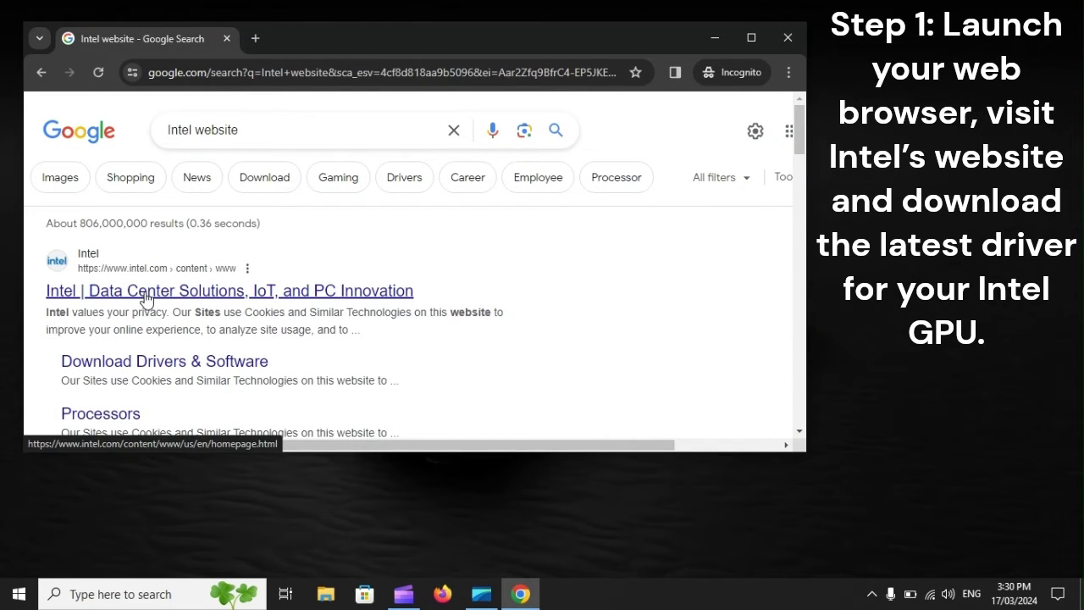
left_click(325, 293)
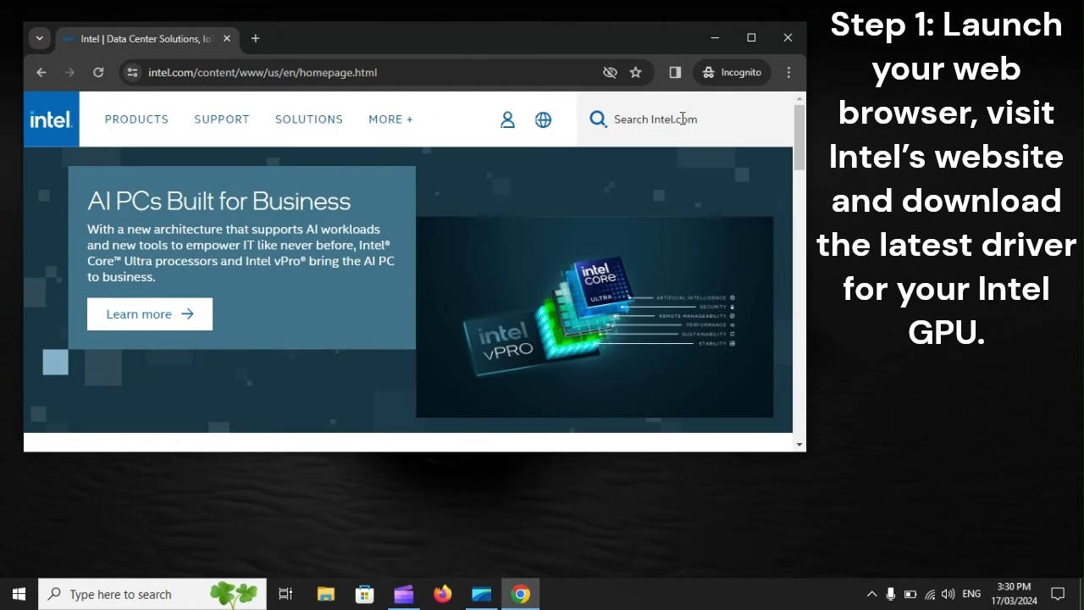
left_click(652, 118)
type("GPU driver")
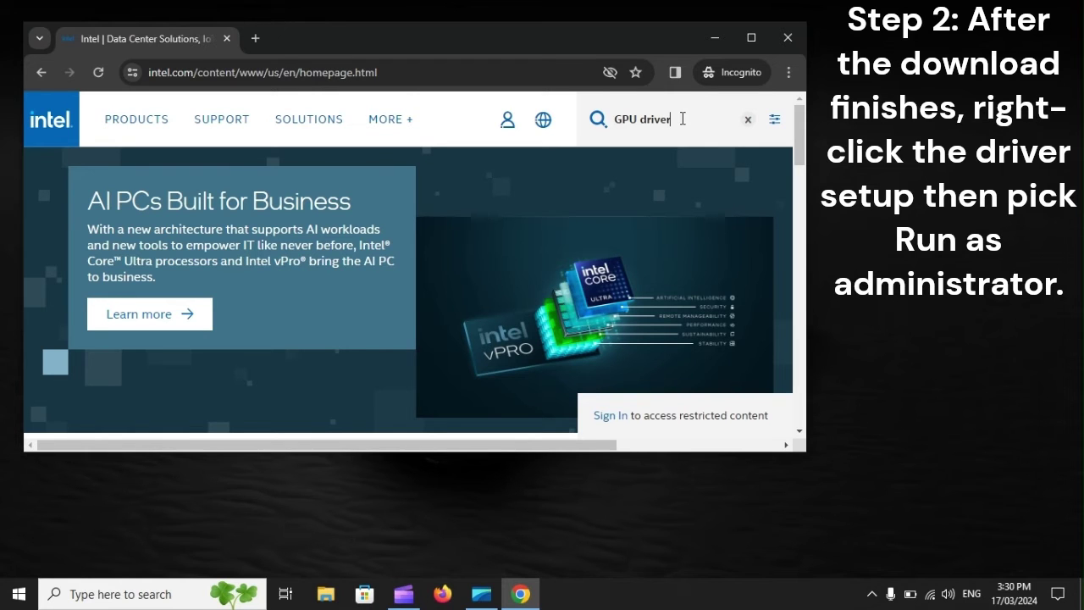
left_click(14, 597)
left_click(20, 557)
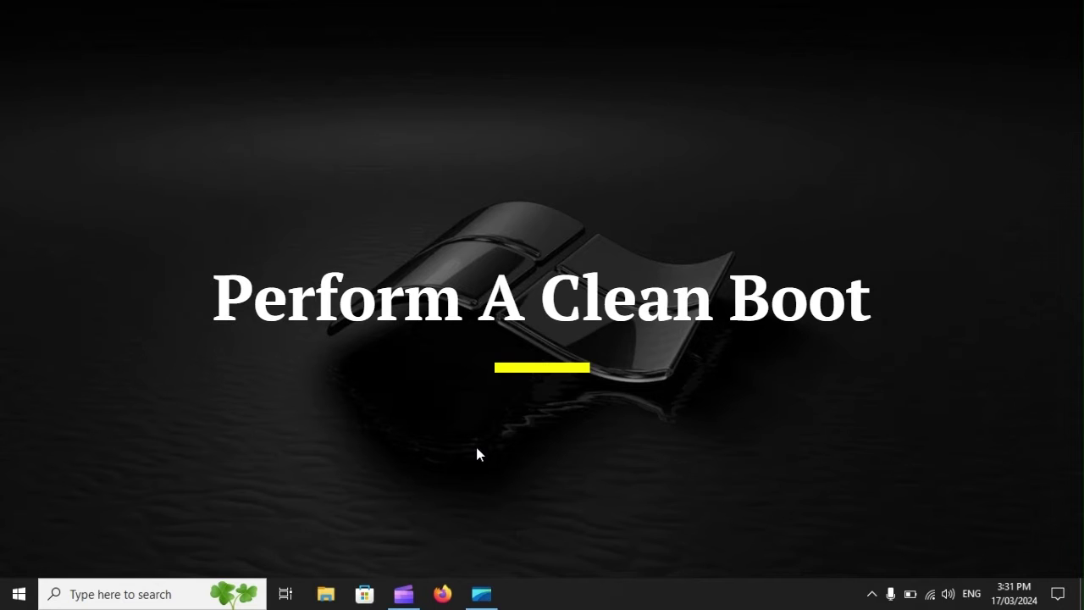
Launch System Configuration by searching Windows for msconfig
key("super")
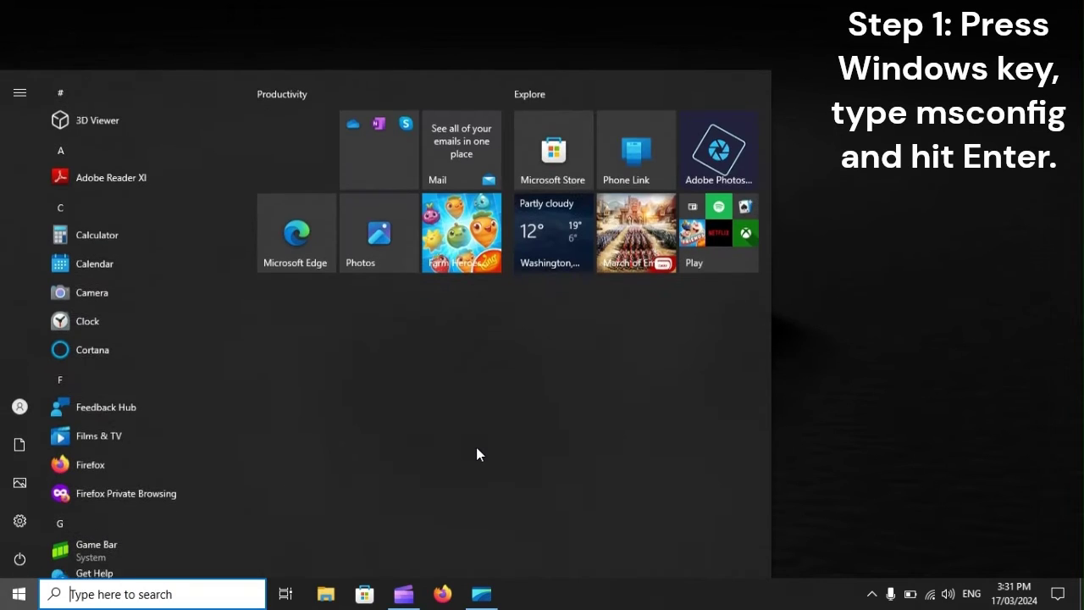
type("msco")
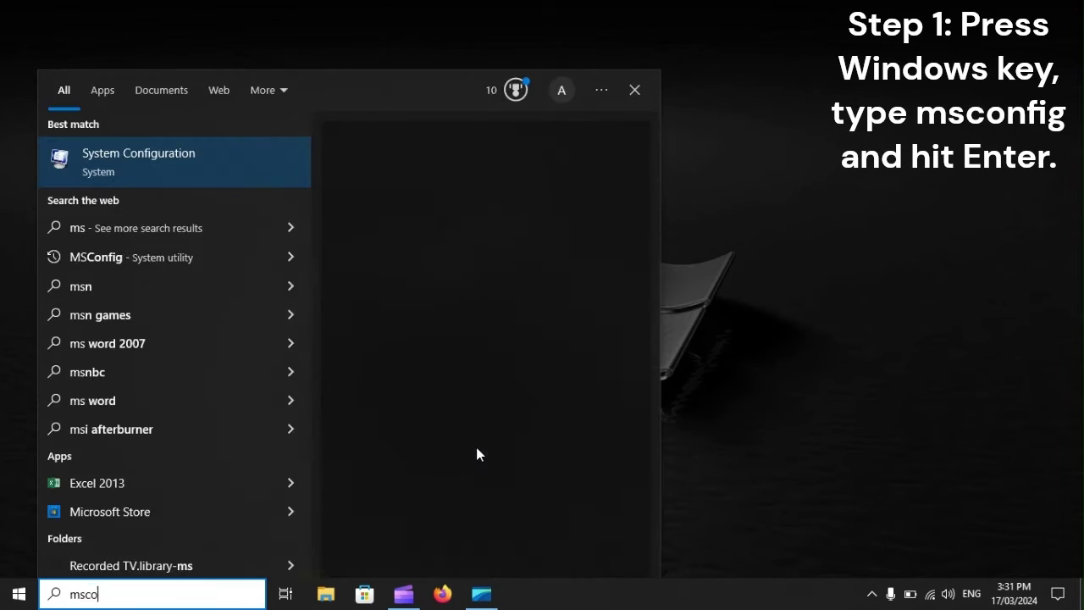
type("nfig")
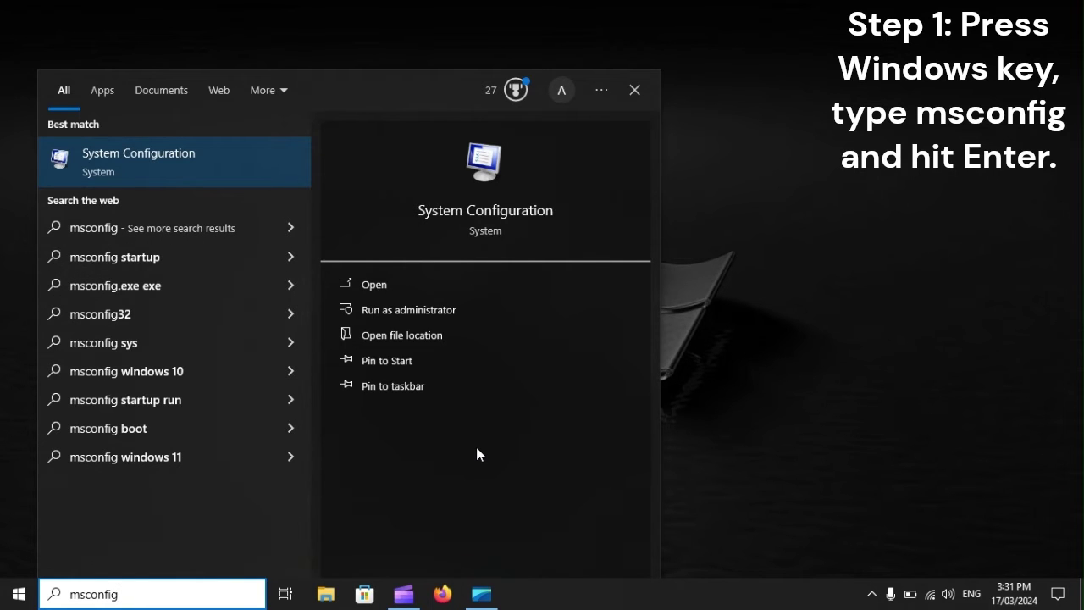
key("Return")
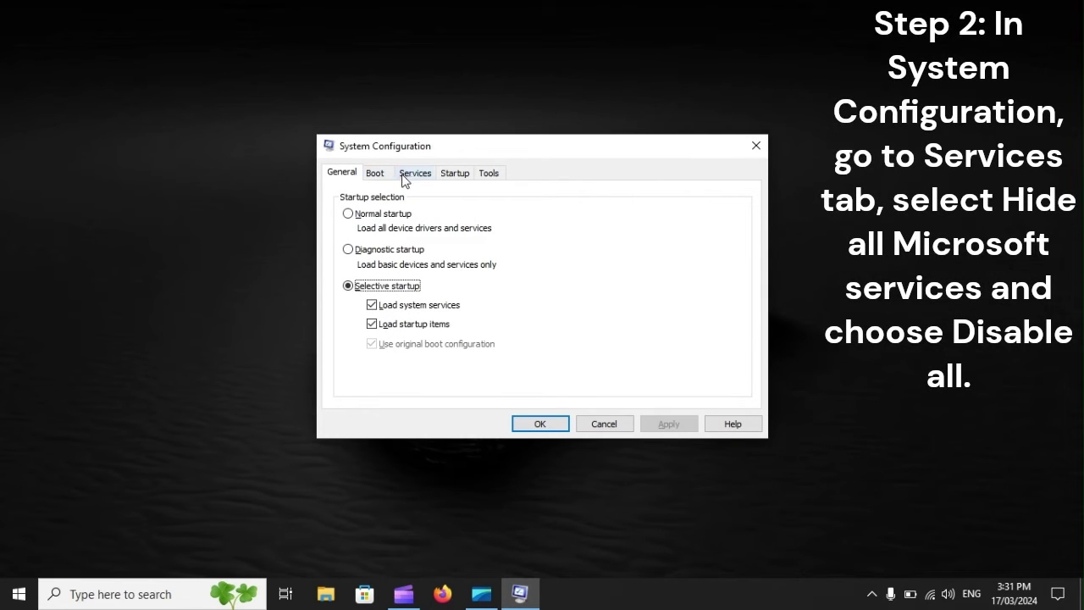
Hide all Microsoft services on the Services tab, then go to the Startup tab
left_click(411, 174)
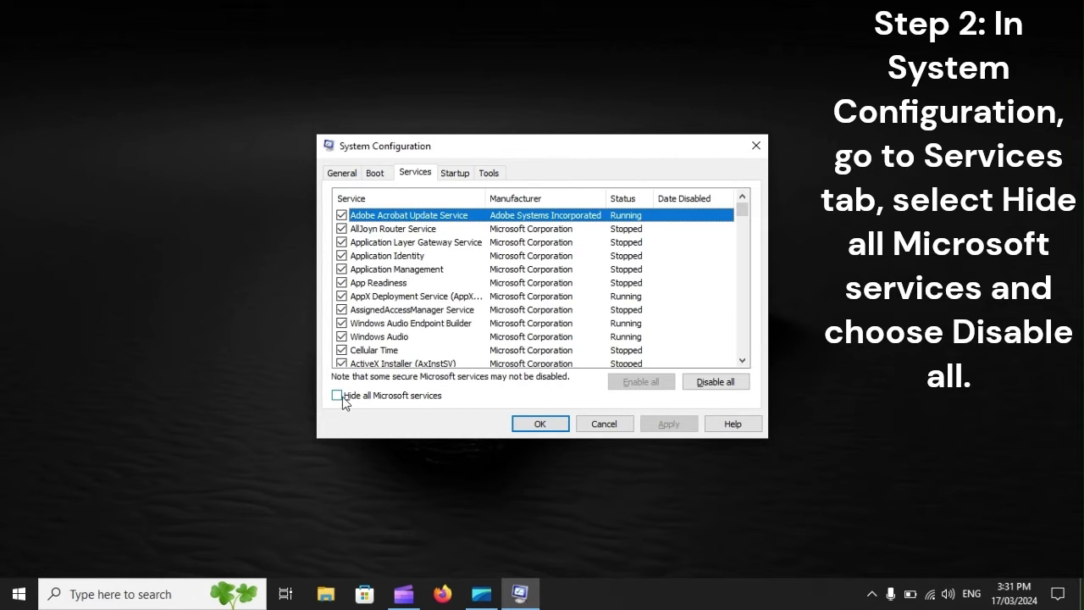
left_click(339, 396)
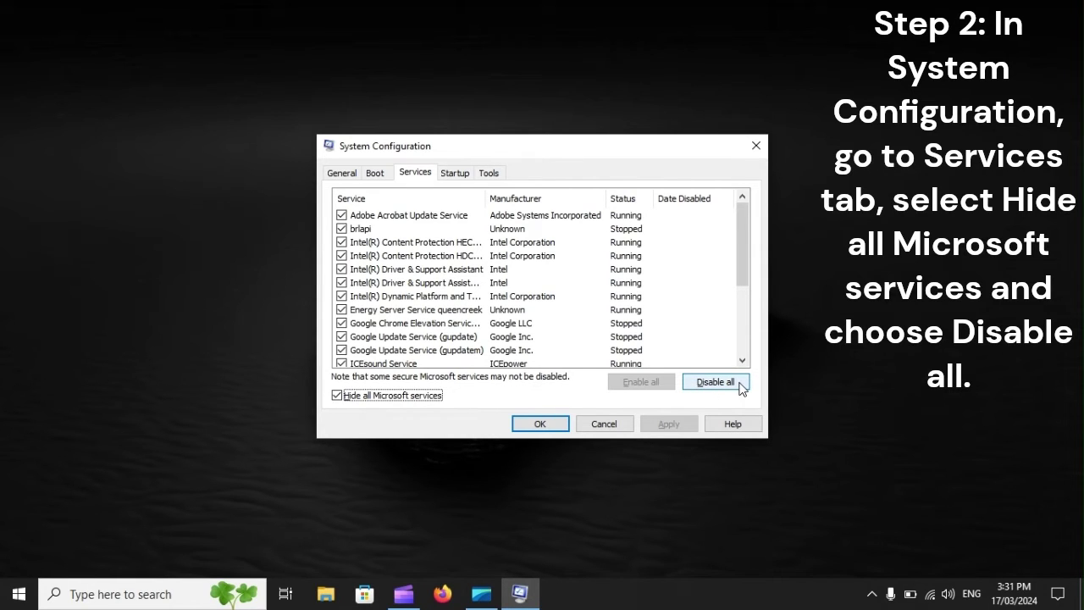
left_click(458, 174)
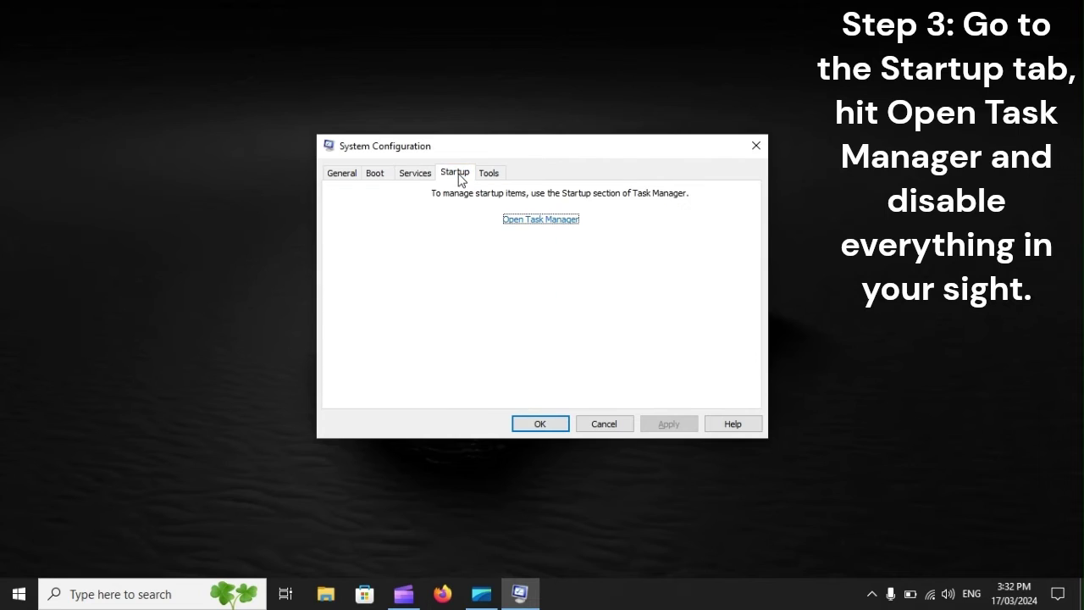
In Task Manager's startup apps, go through entries like Zalo and Skype, then close Task Manager
left_click(546, 220)
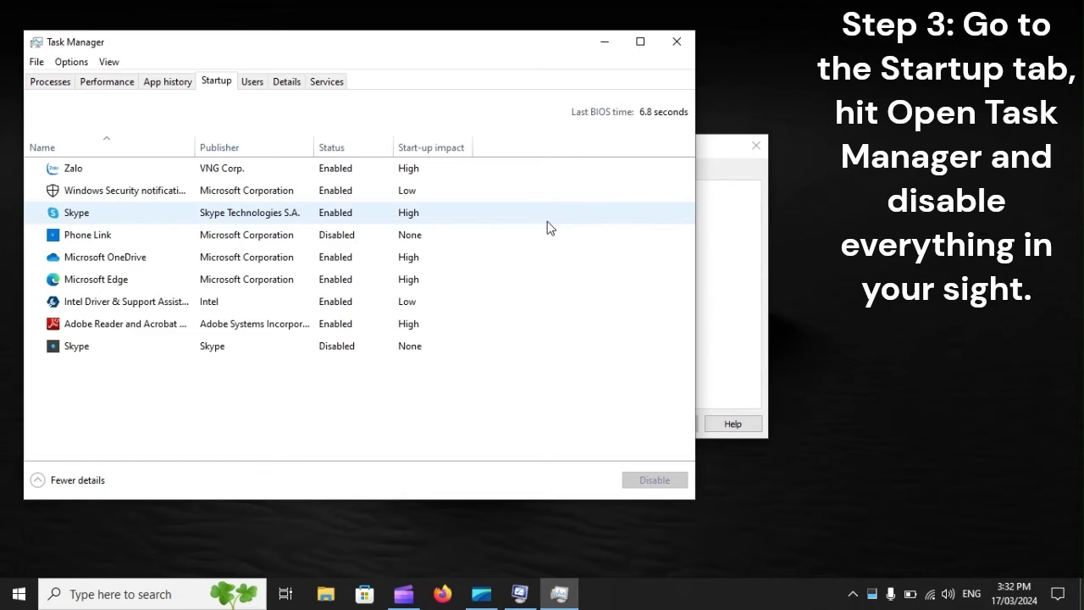
left_click(224, 173)
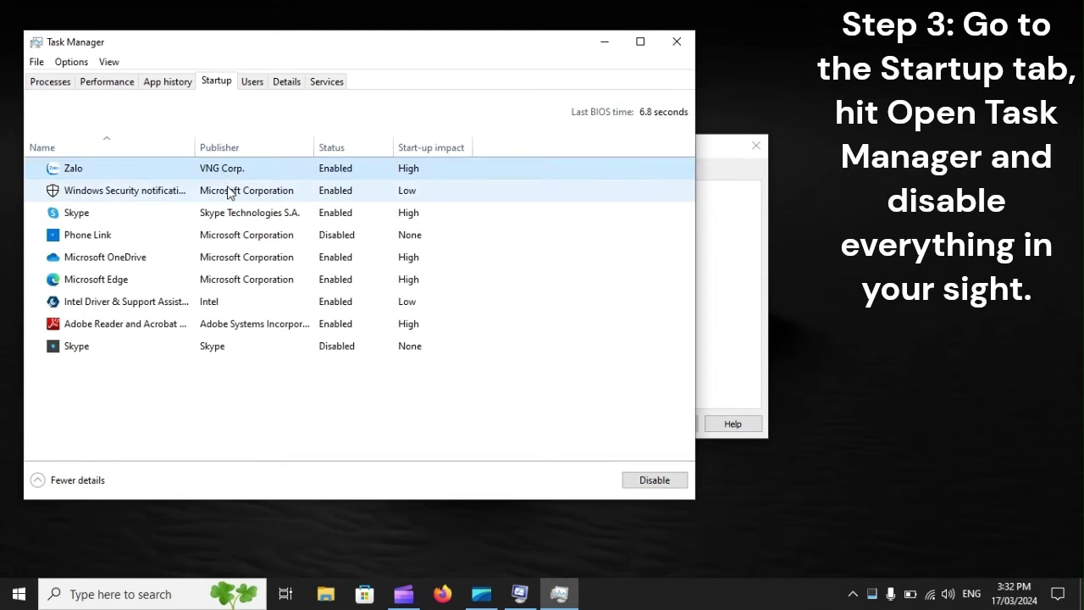
left_click(226, 187)
left_click(229, 210)
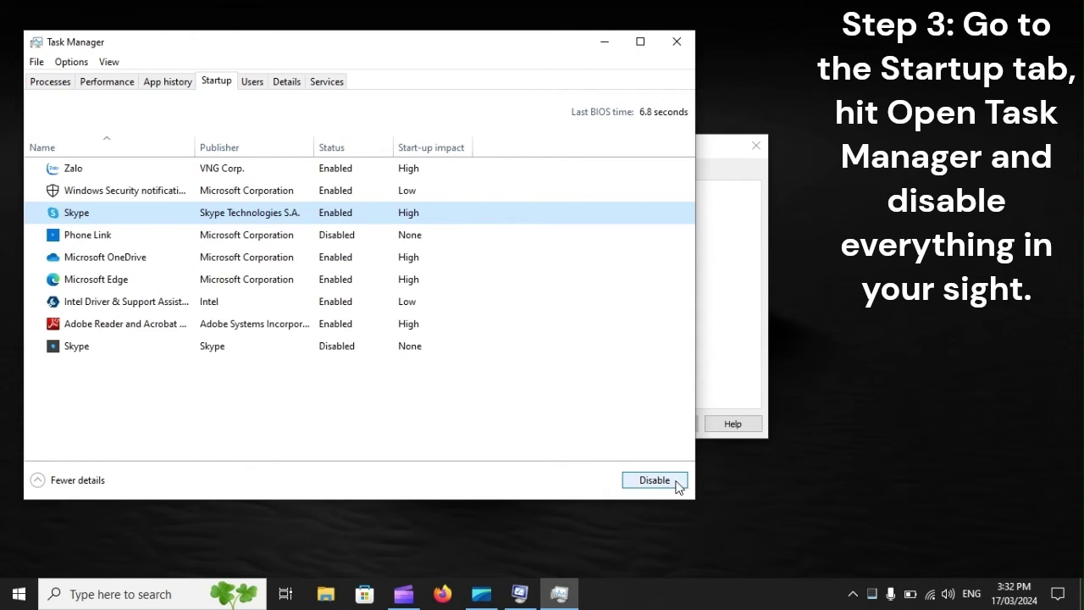
left_click(677, 42)
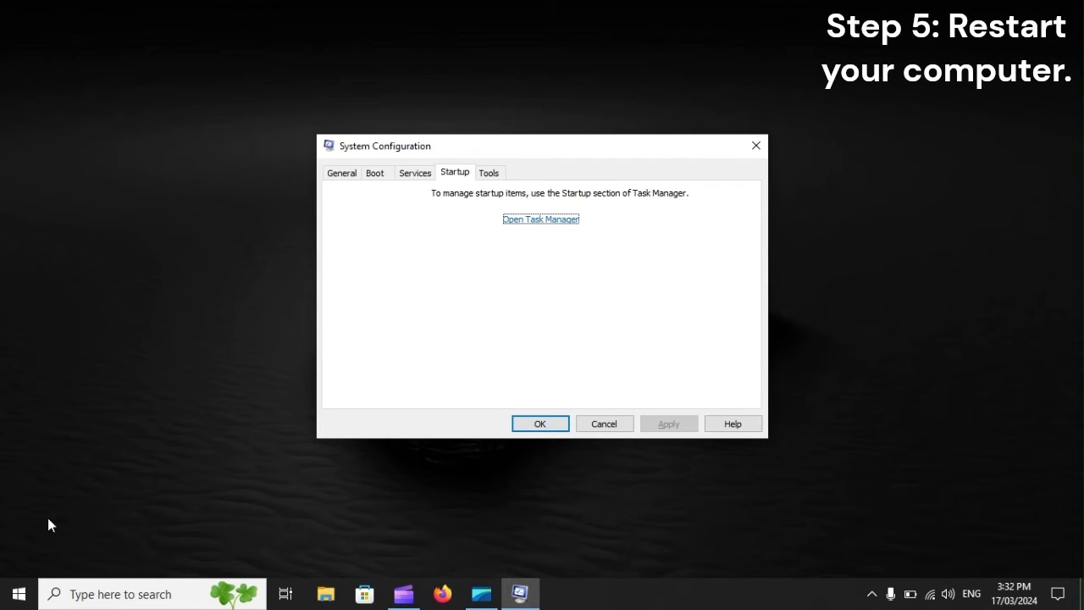
Bring up the Start menu's Power options to restart into the clean boot
left_click(20, 595)
left_click(20, 561)
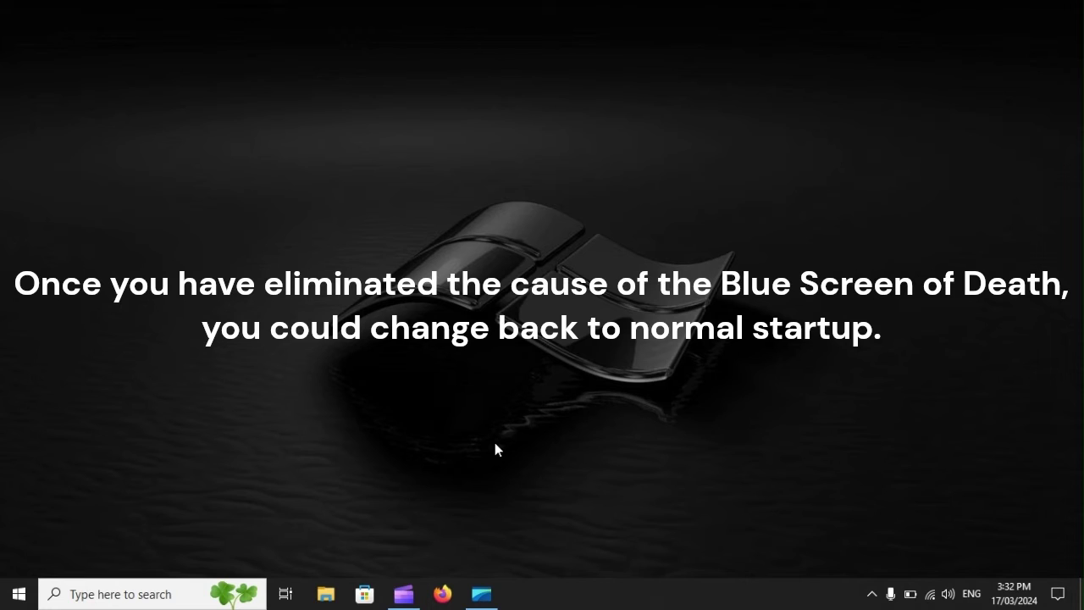
Reopen msconfig to restore Normal startup, then bring up the Start menu's Power options to restart
key("super")
type("mscon")
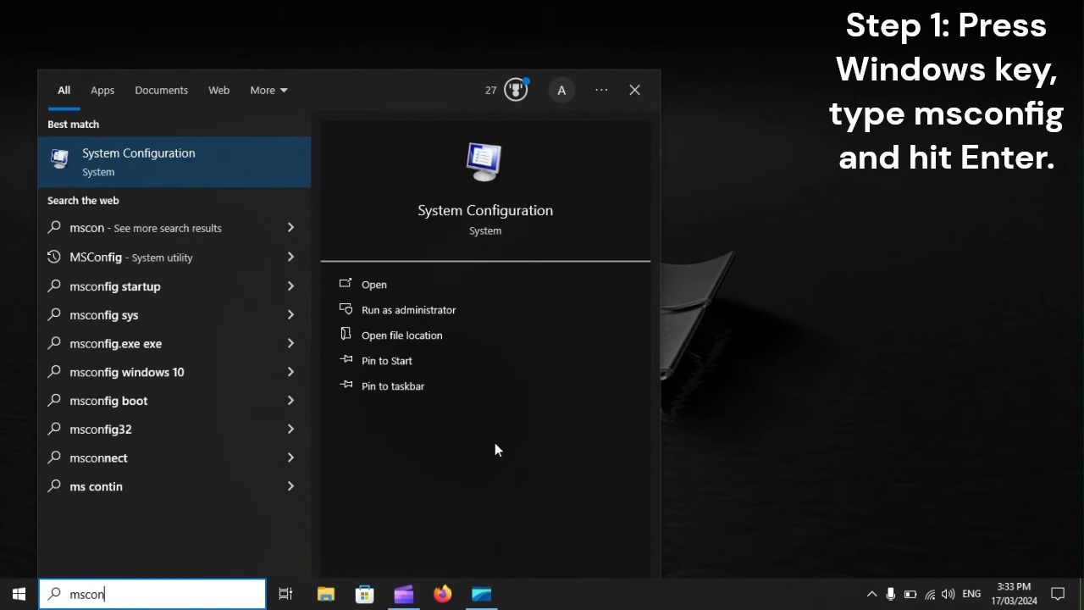
type("fig")
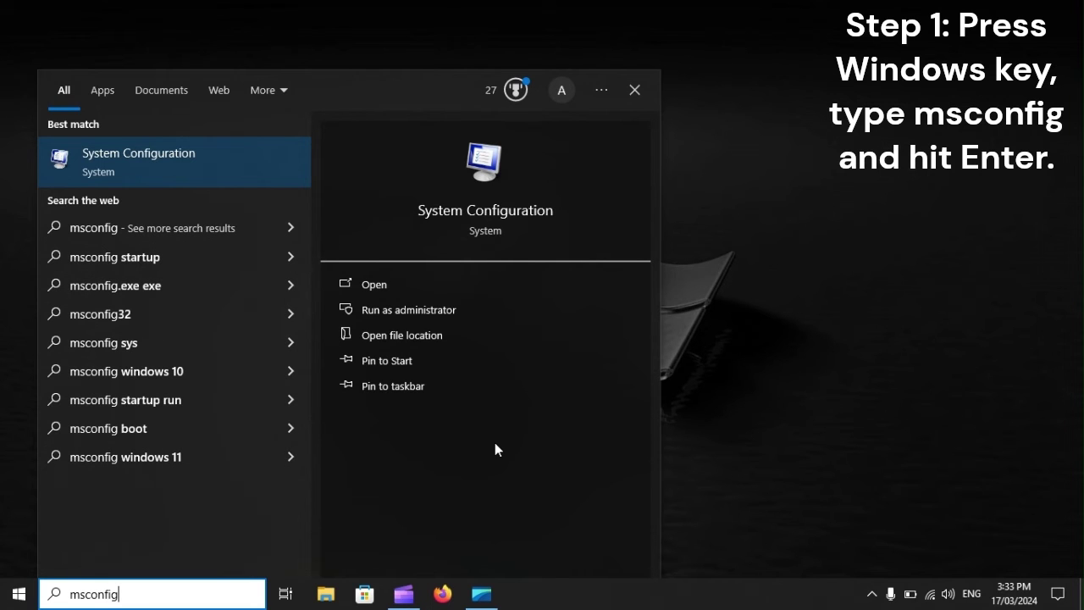
key("Return")
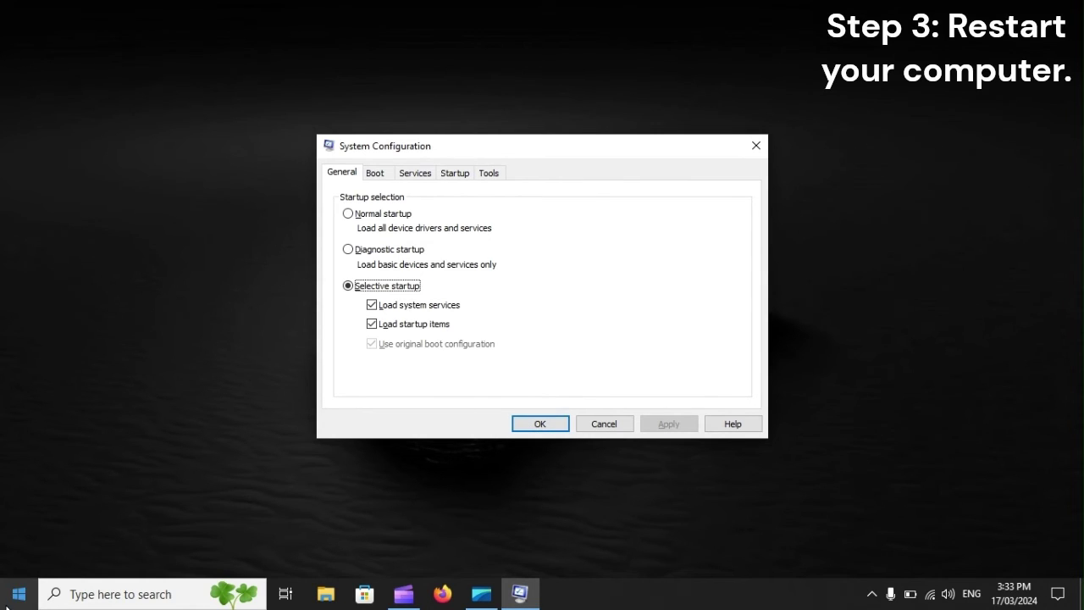
left_click(18, 594)
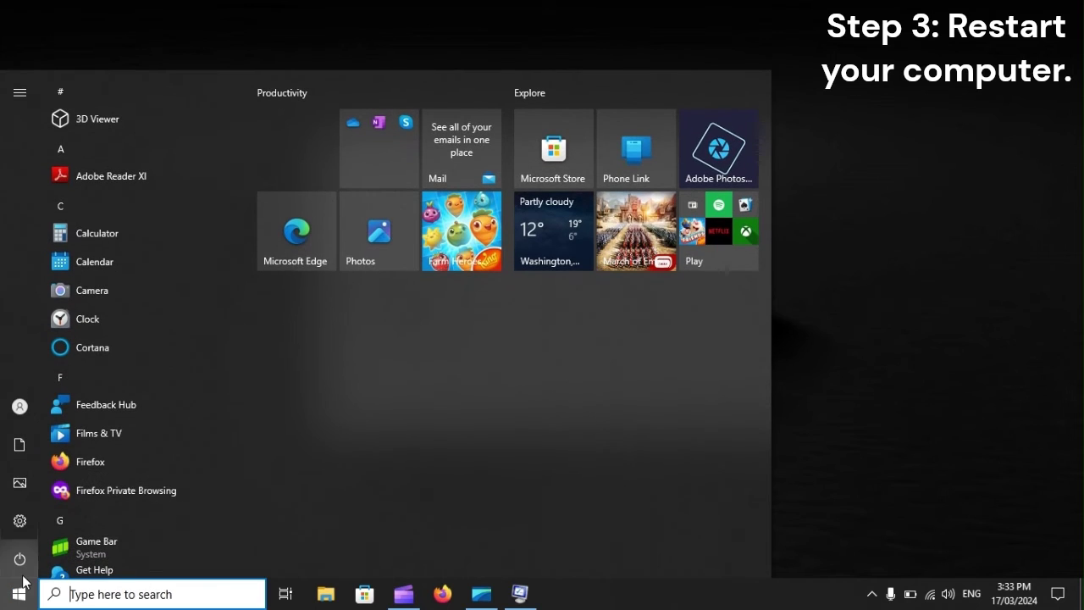
left_click(20, 559)
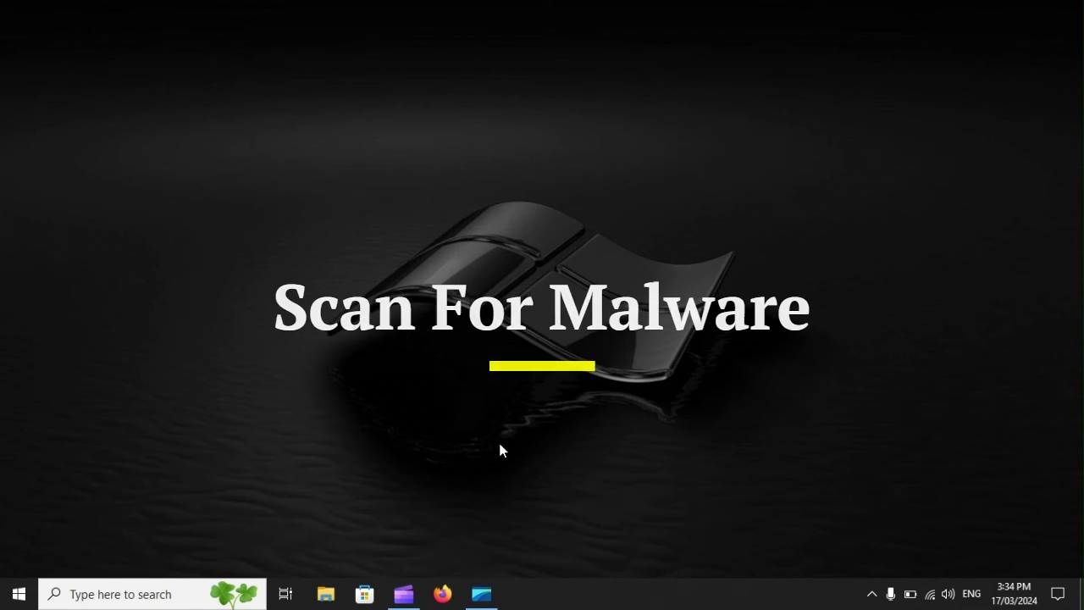
Open Settings with Win+I, go to Update & Security, and select Windows Security
key("super+i")
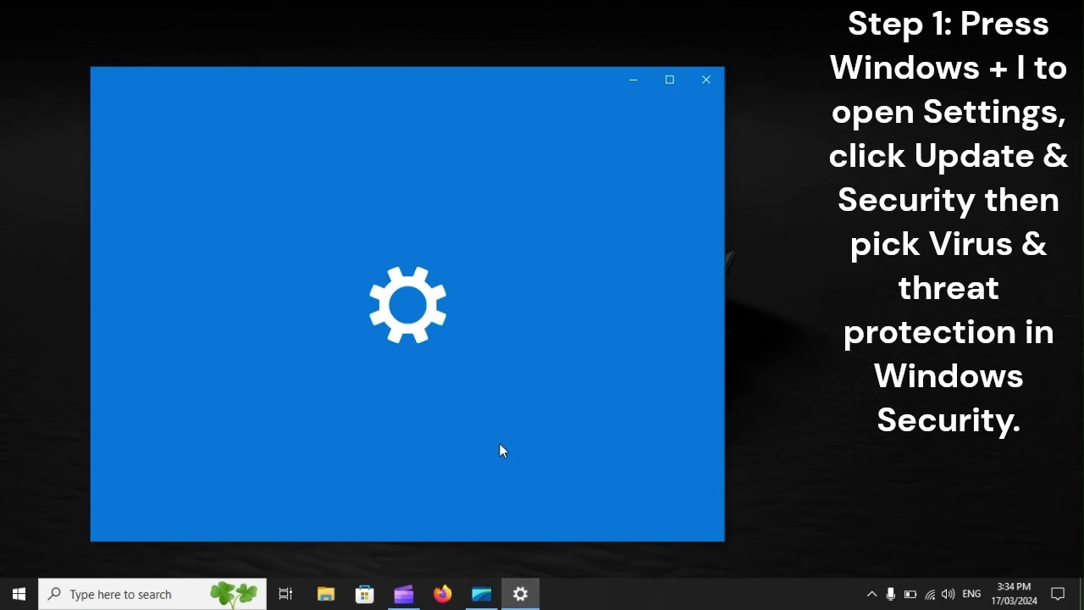
scroll(499, 449, "down", 3)
scroll(499, 449, "down", 1)
scroll(499, 449, "down", 4)
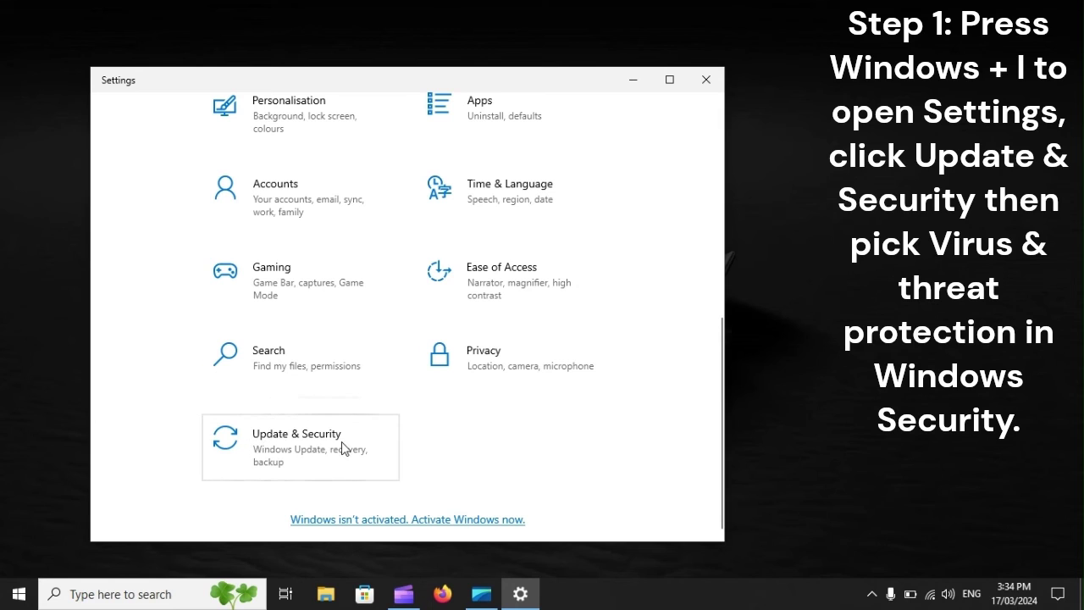
left_click(343, 447)
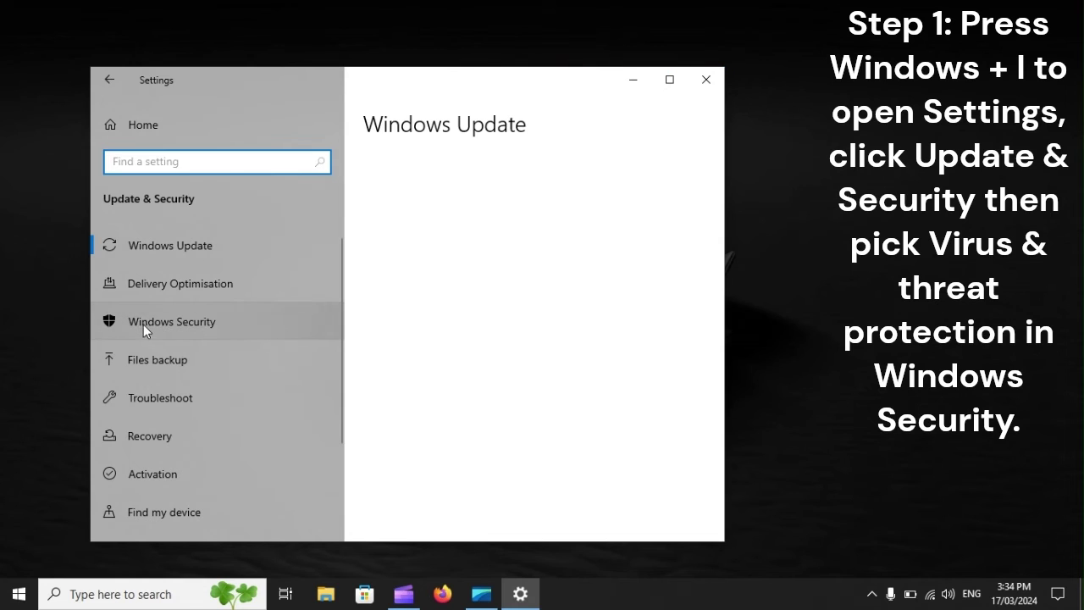
left_click(242, 325)
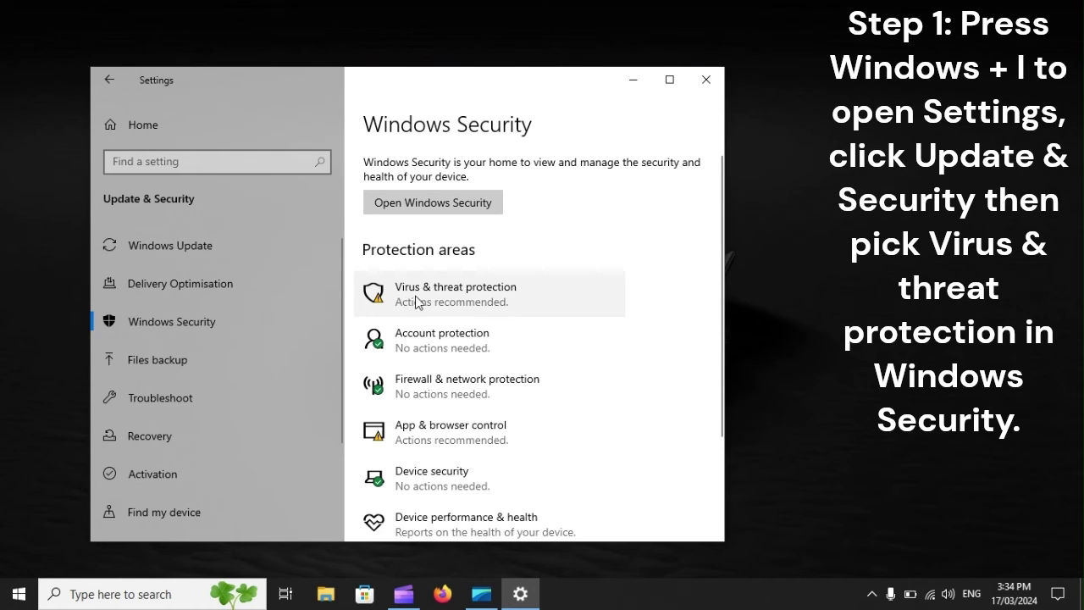
Open Virus & threat protection in Windows Security and view the scan options, including Full scan
left_click(527, 297)
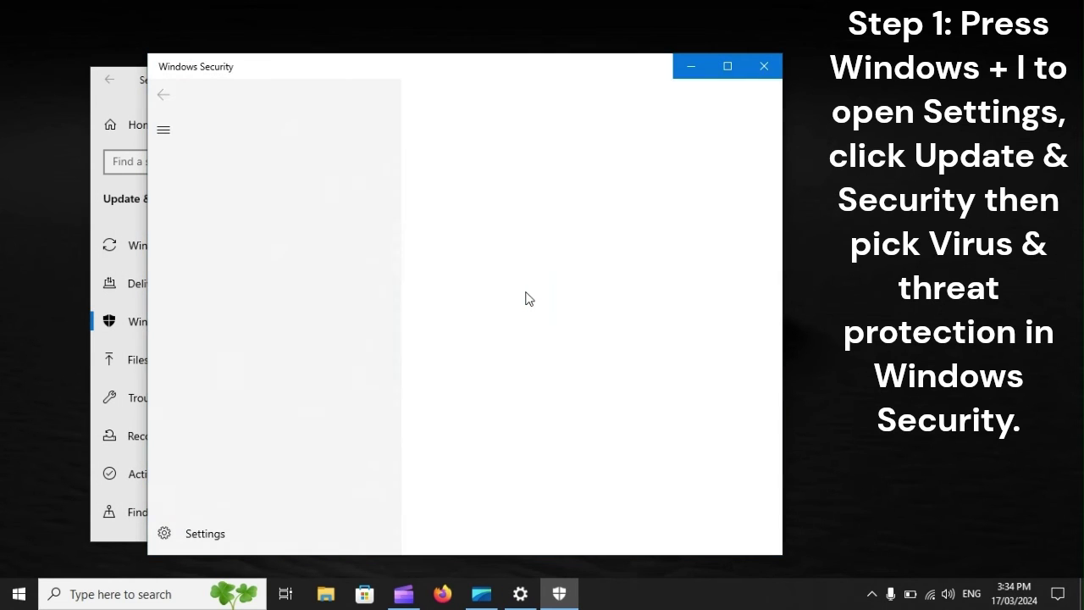
scroll(525, 298, "down", 3)
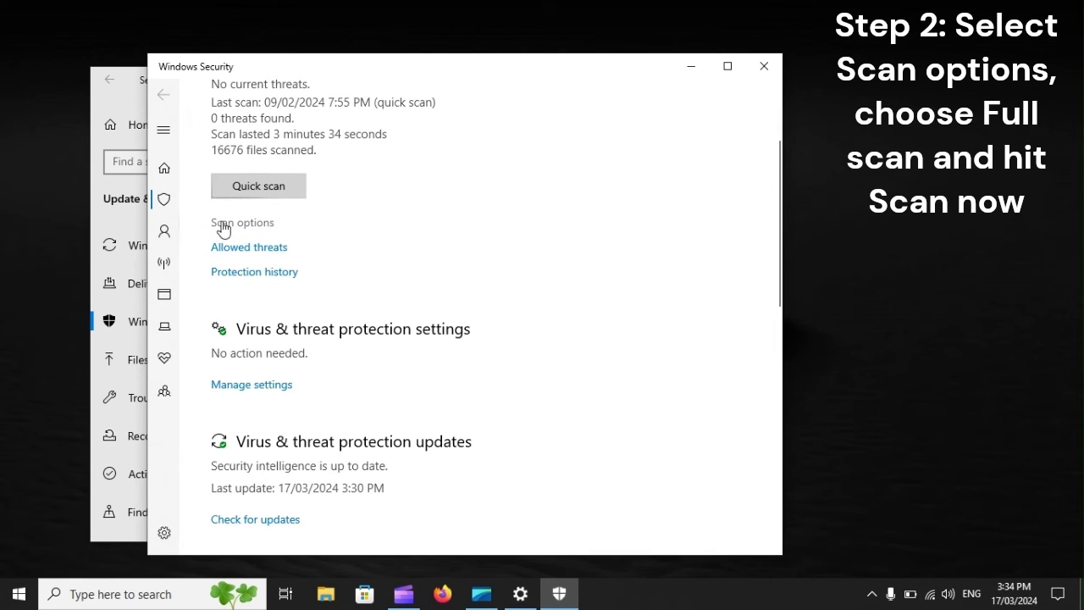
left_click(254, 224)
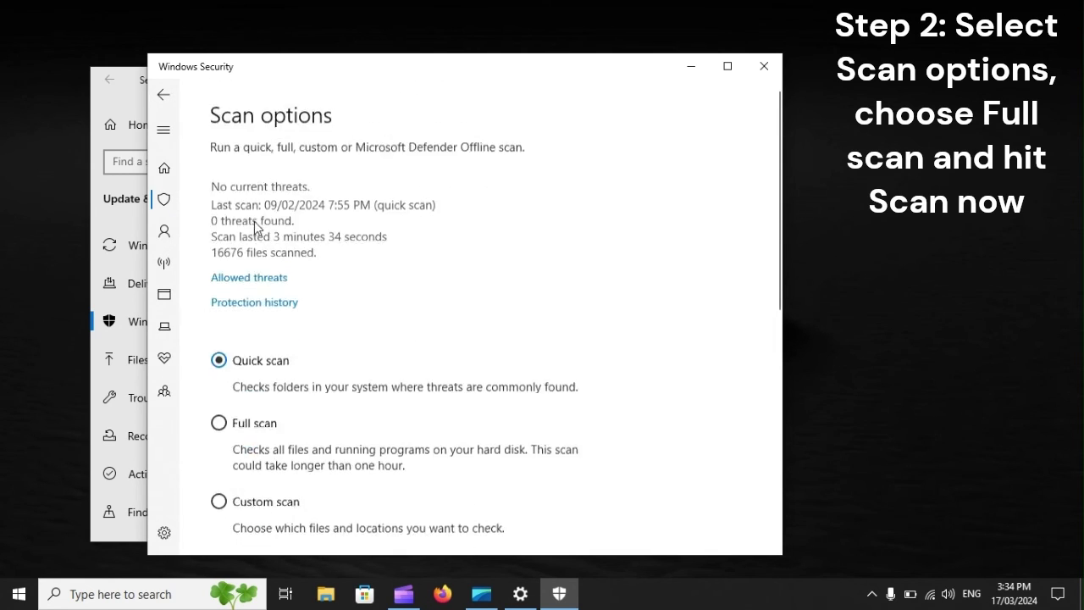
scroll(301, 309, "down", 3)
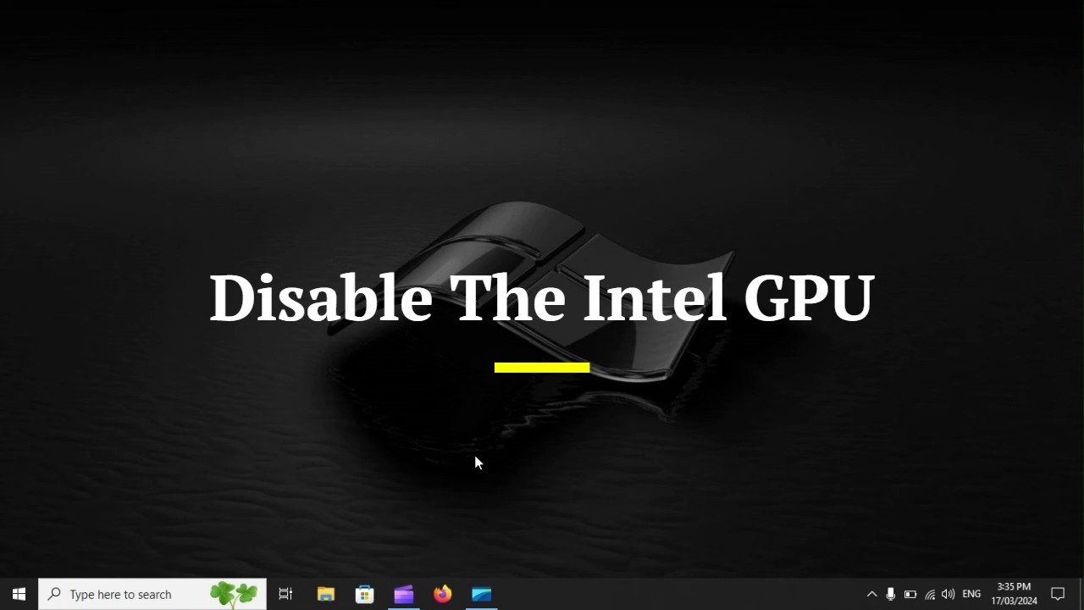
Open Device Manager and bring up the actions for Intel(R) HD Graphics 510 under Display adapters
right_click(15, 592)
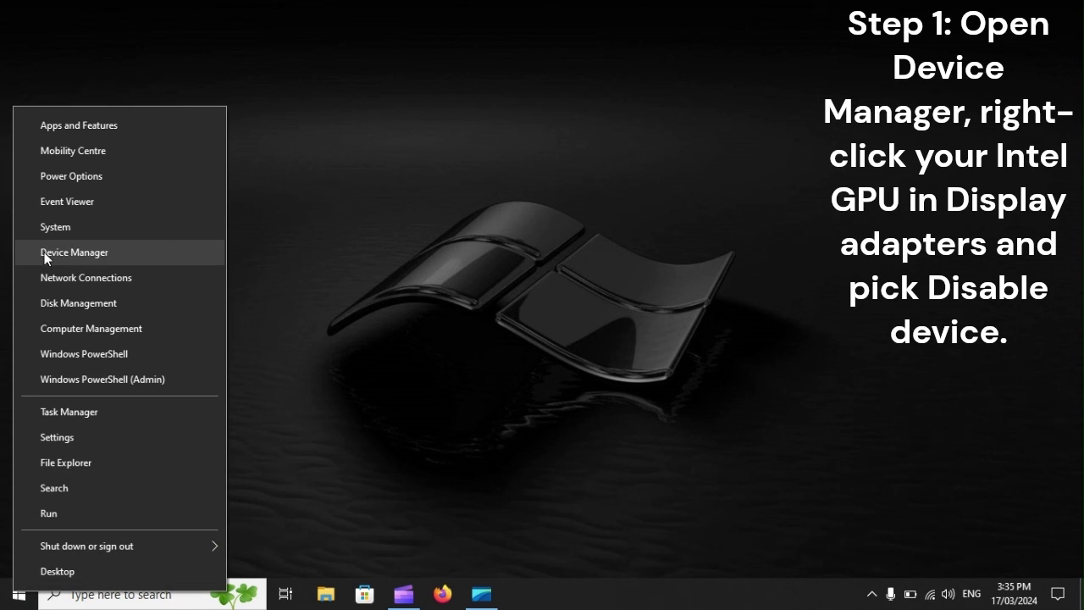
left_click(99, 253)
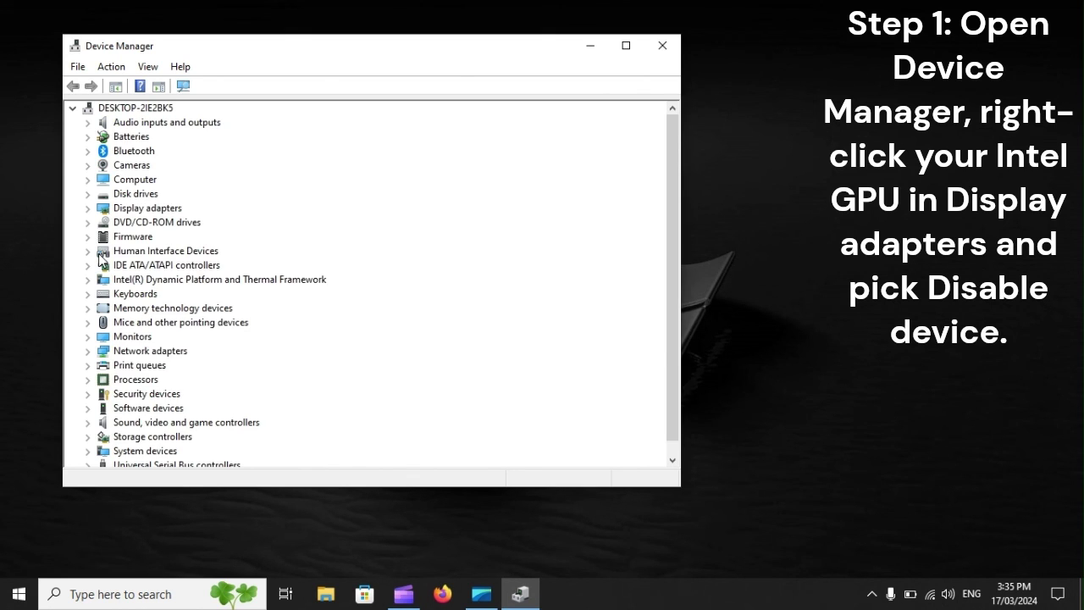
left_click(155, 210)
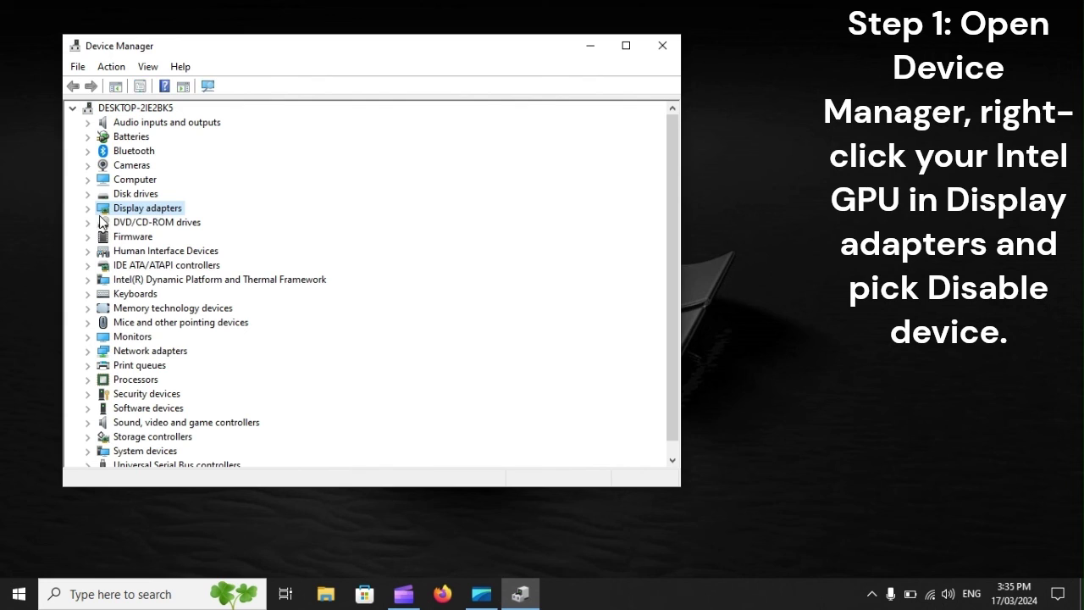
left_click(87, 208)
left_click(154, 225)
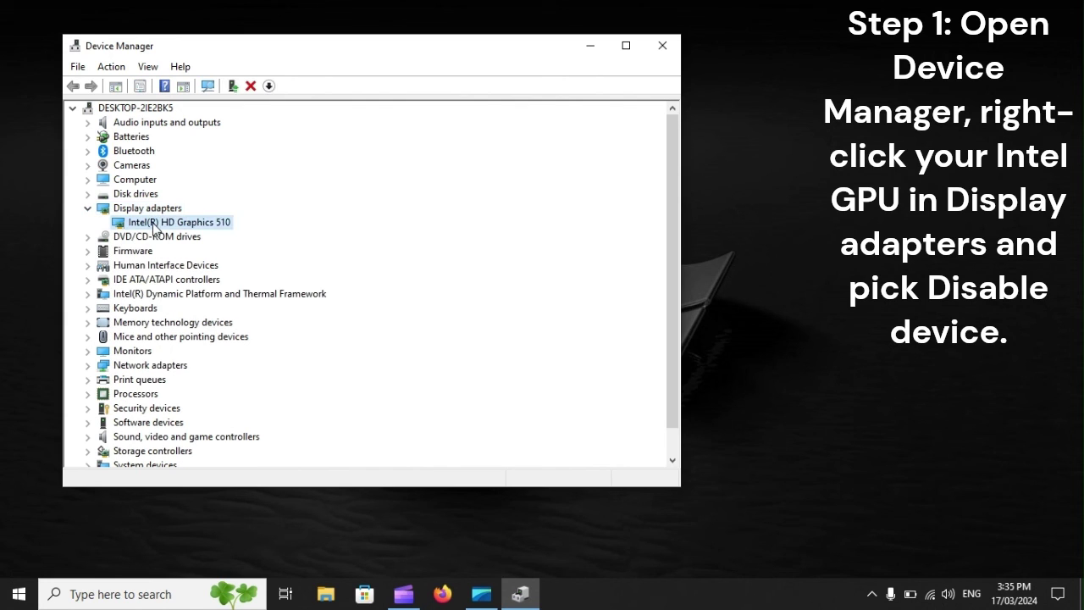
right_click(155, 229)
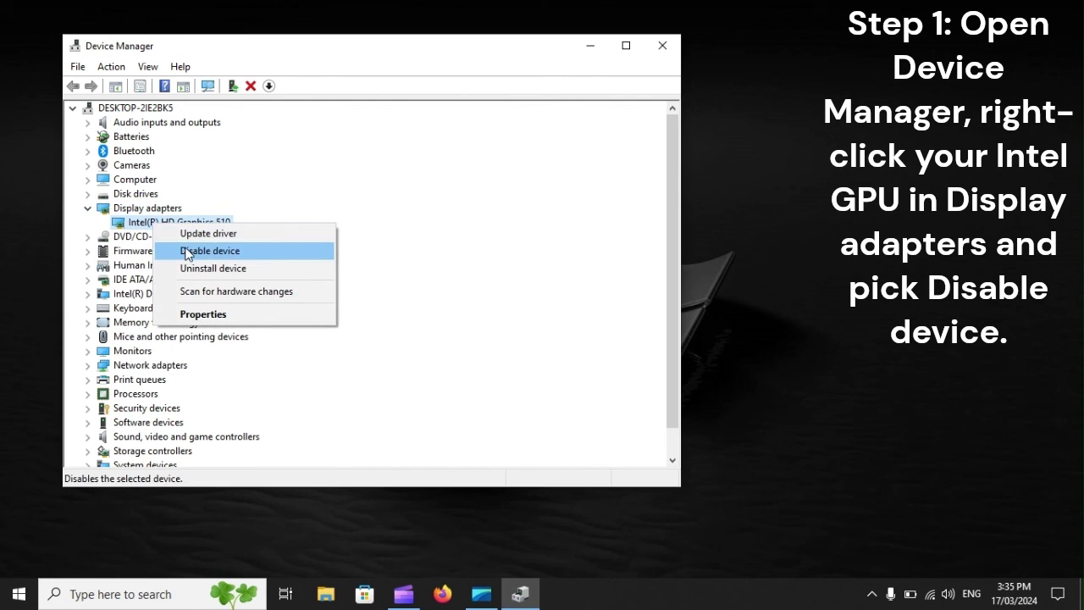